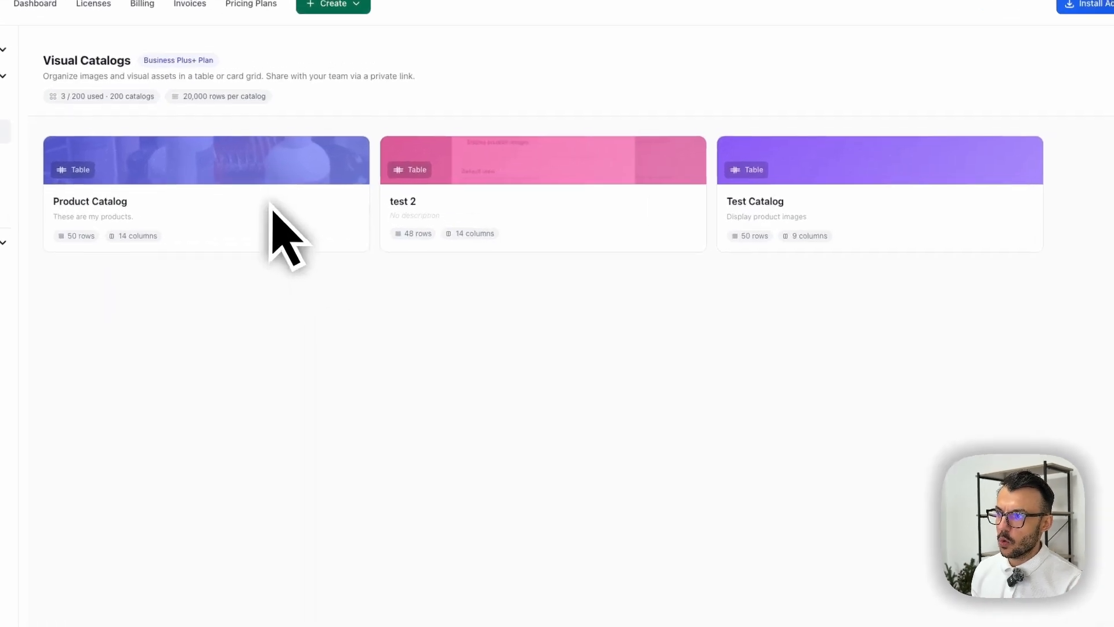
Open the Product Catalog, view its products as a gallery, and return to the table view
click(284, 230)
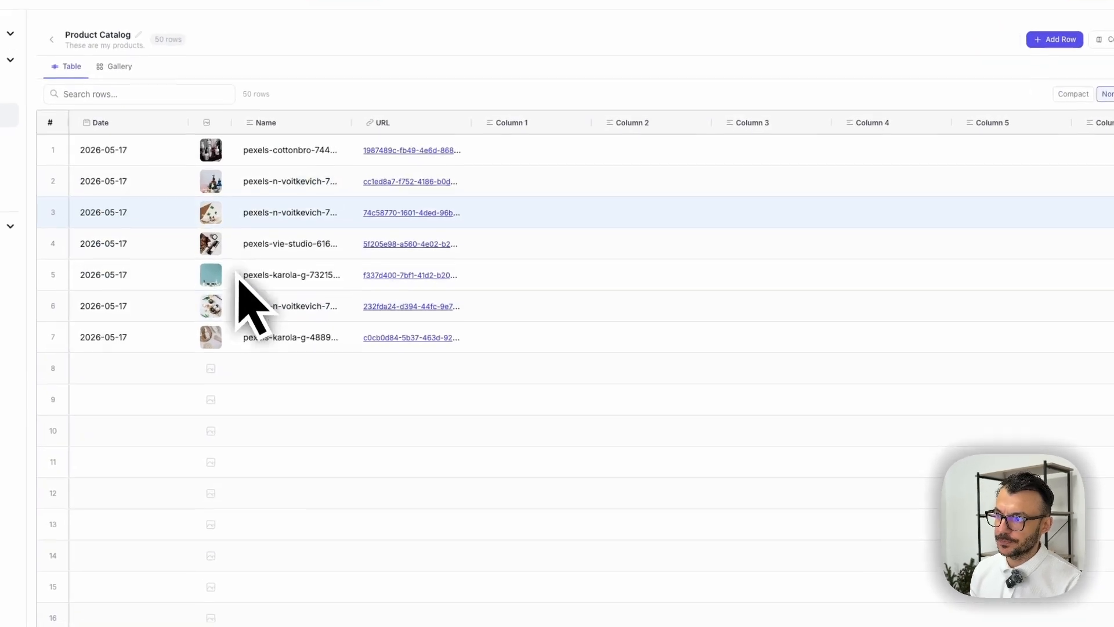
mouse_move(269, 219)
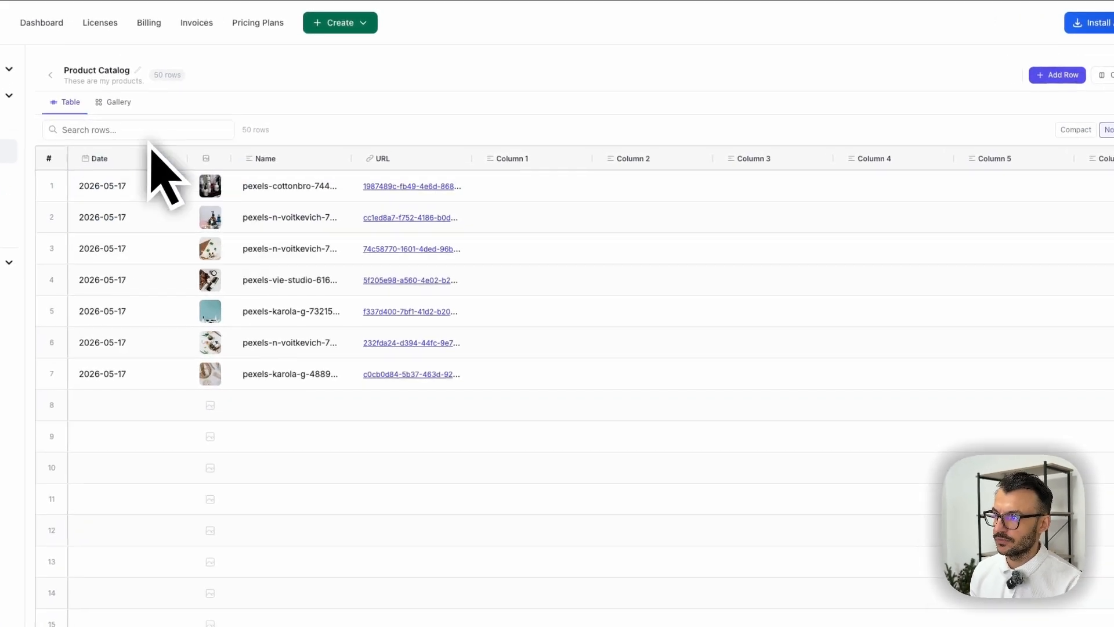
click(111, 102)
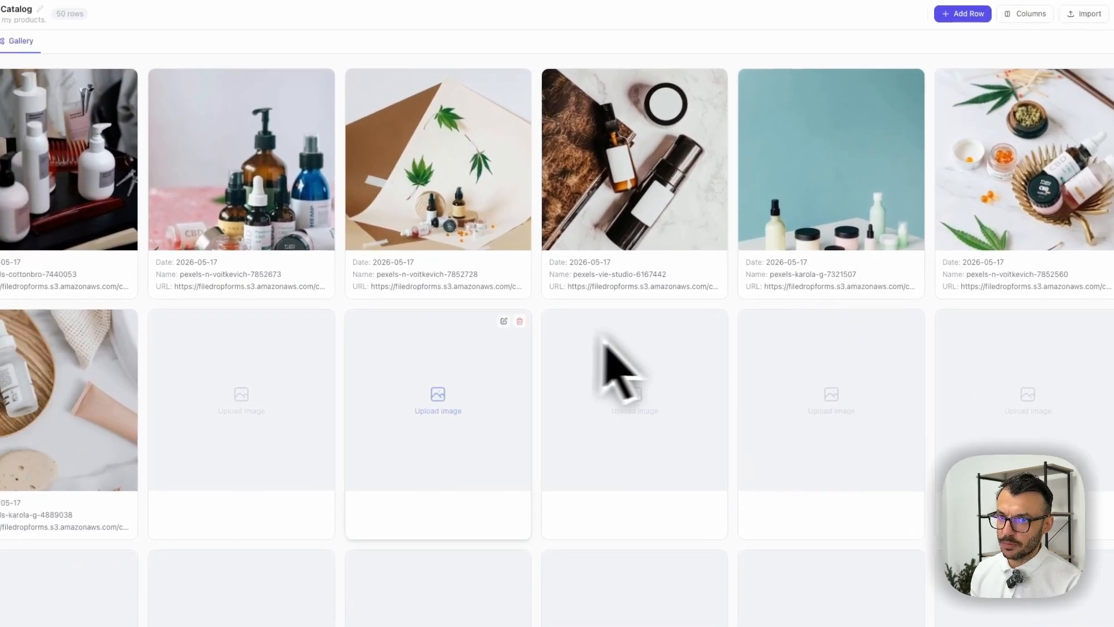
mouse_move(713, 269)
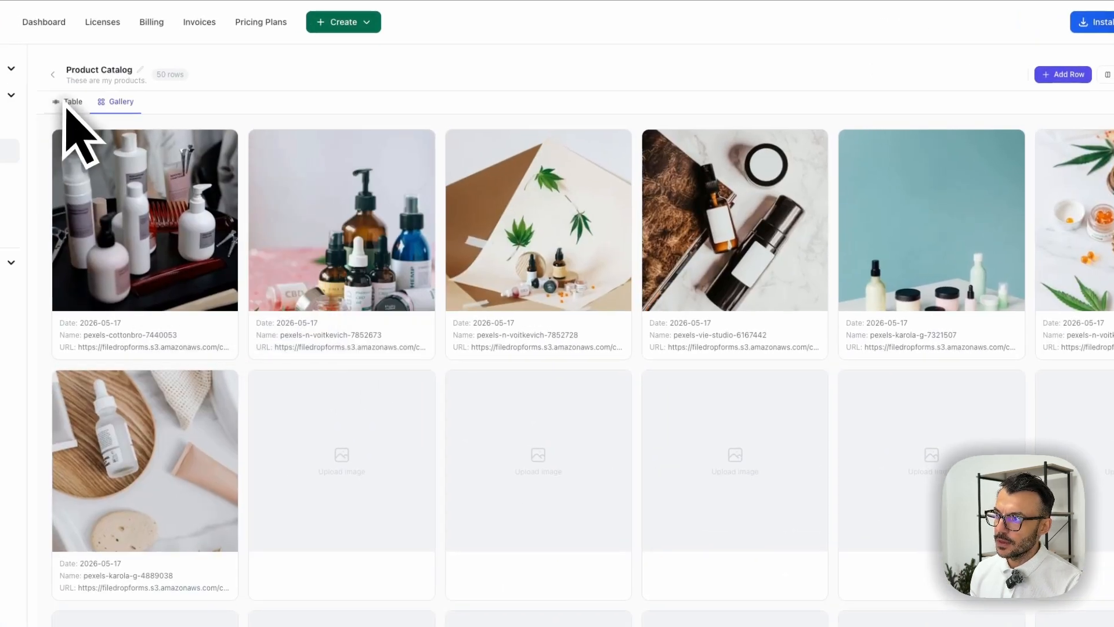
click(68, 104)
Queue the seven pexels JPG product images from the Temporary folder for upload to the catalog
click(121, 404)
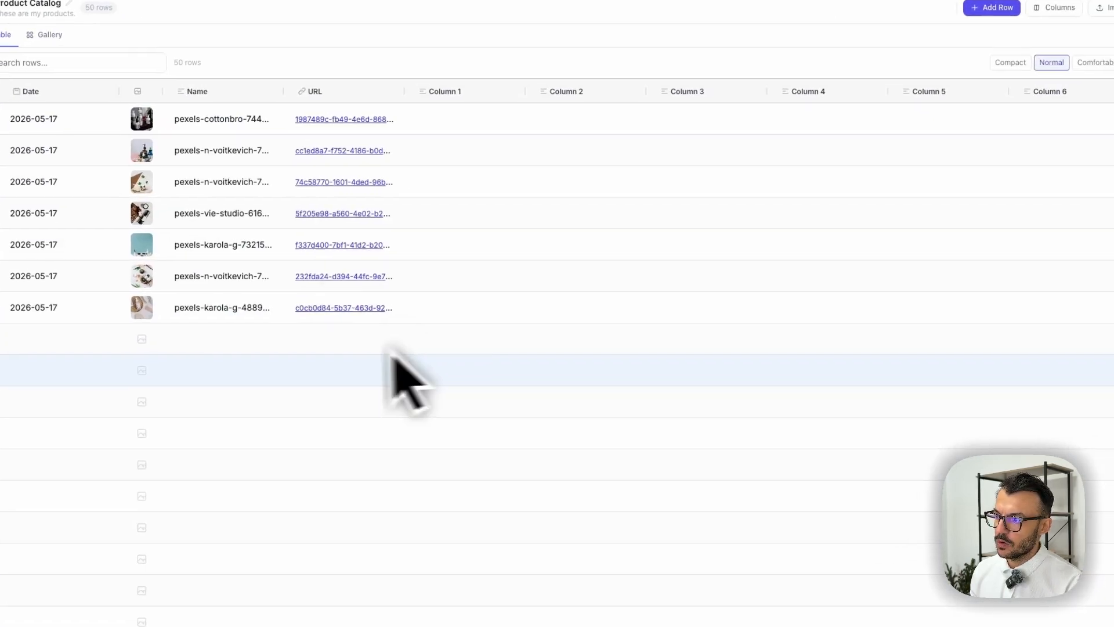
click(254, 342)
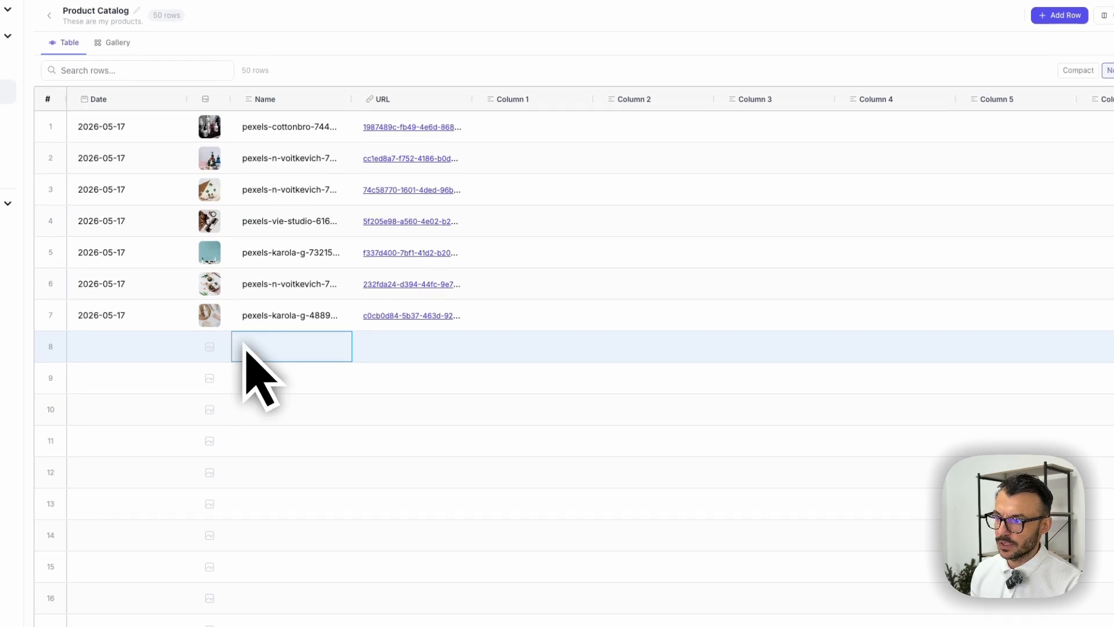
click(1037, 167)
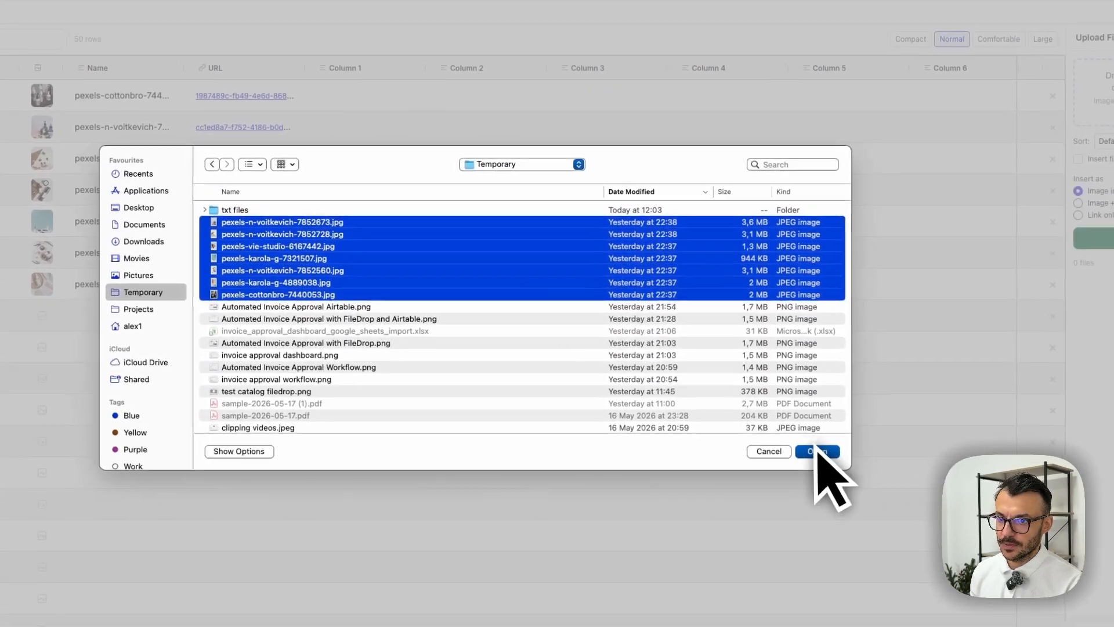
click(934, 487)
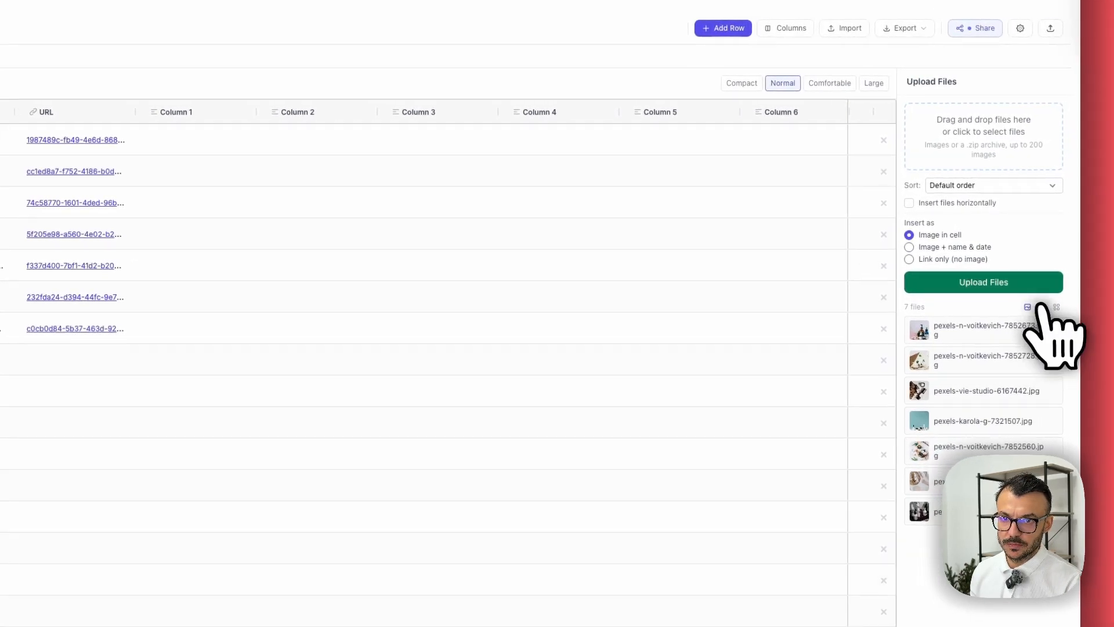
Preview the queued files as a thumbnail grid, return to the list, and check the available sort orders
click(1058, 307)
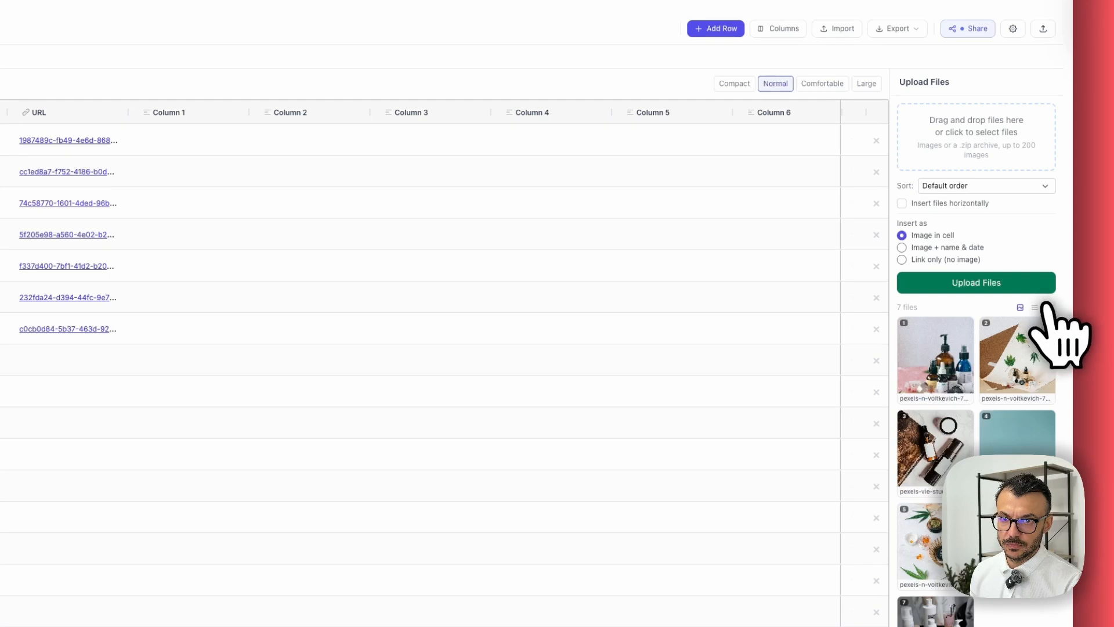
click(1035, 307)
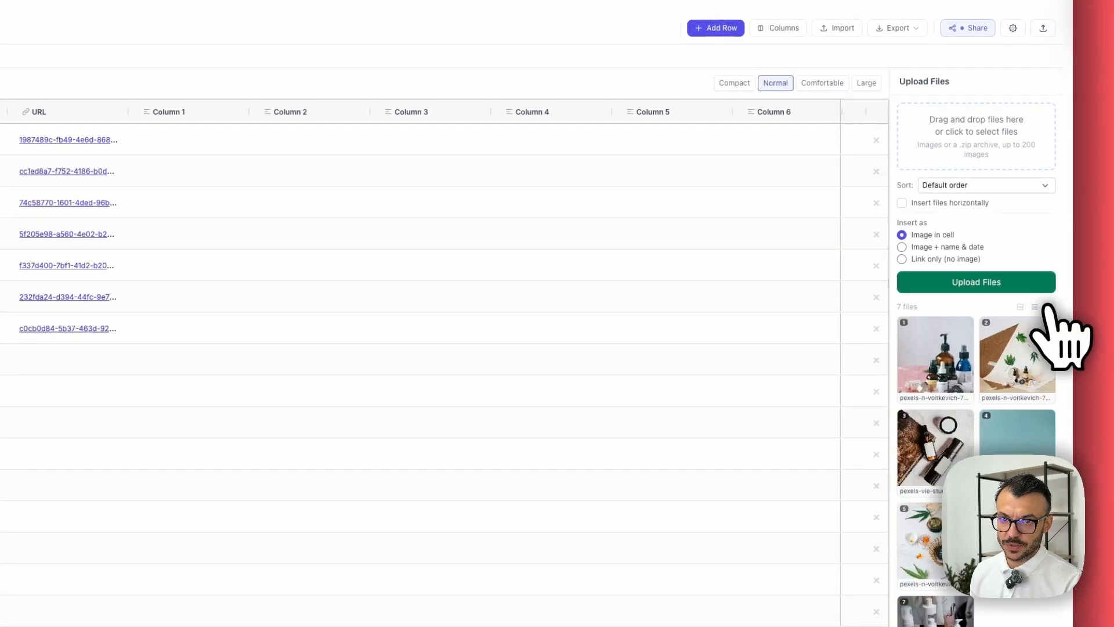
click(1036, 306)
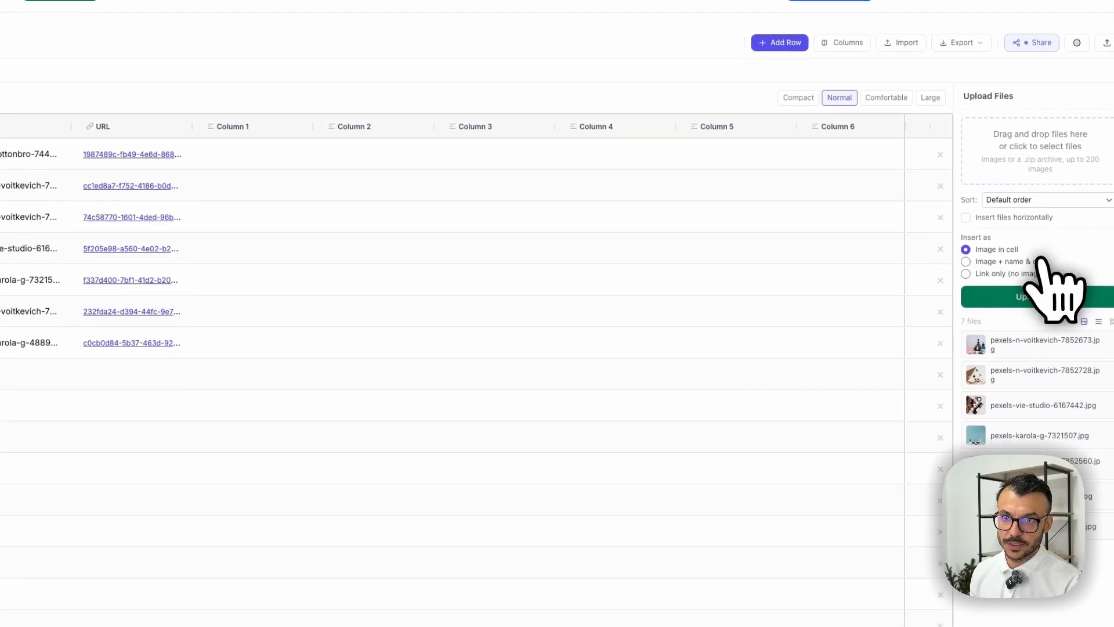
click(1029, 181)
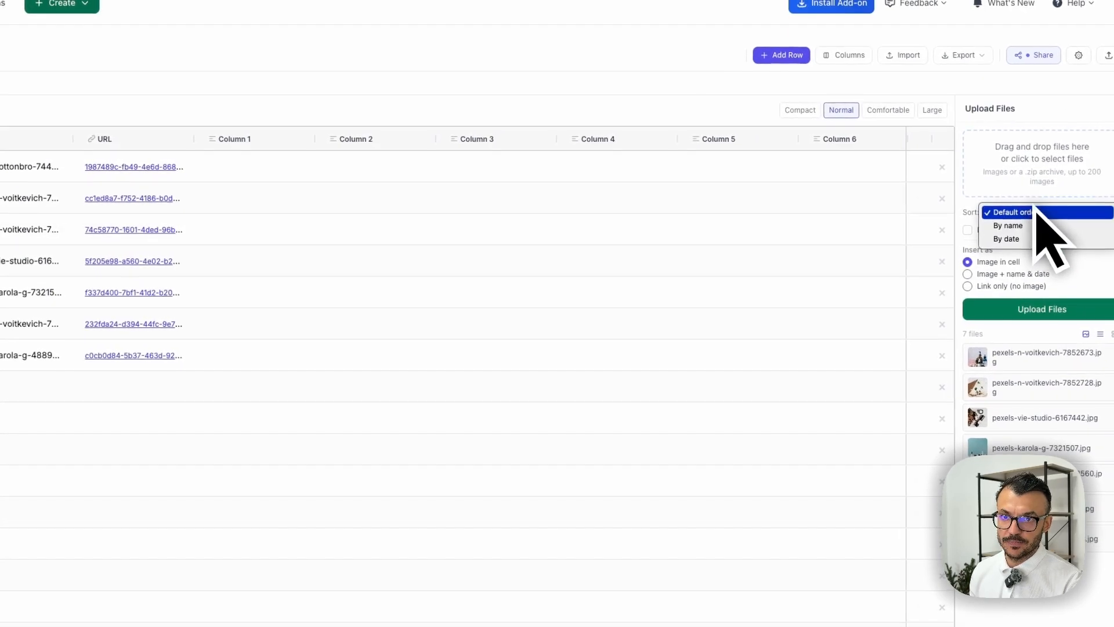
Reorder the queue to vie-studio-6167442, voitkevich-7852673, voitkevich-7852728, then upload all images in cells starting at row 8
drag(1025, 354, 1025, 411)
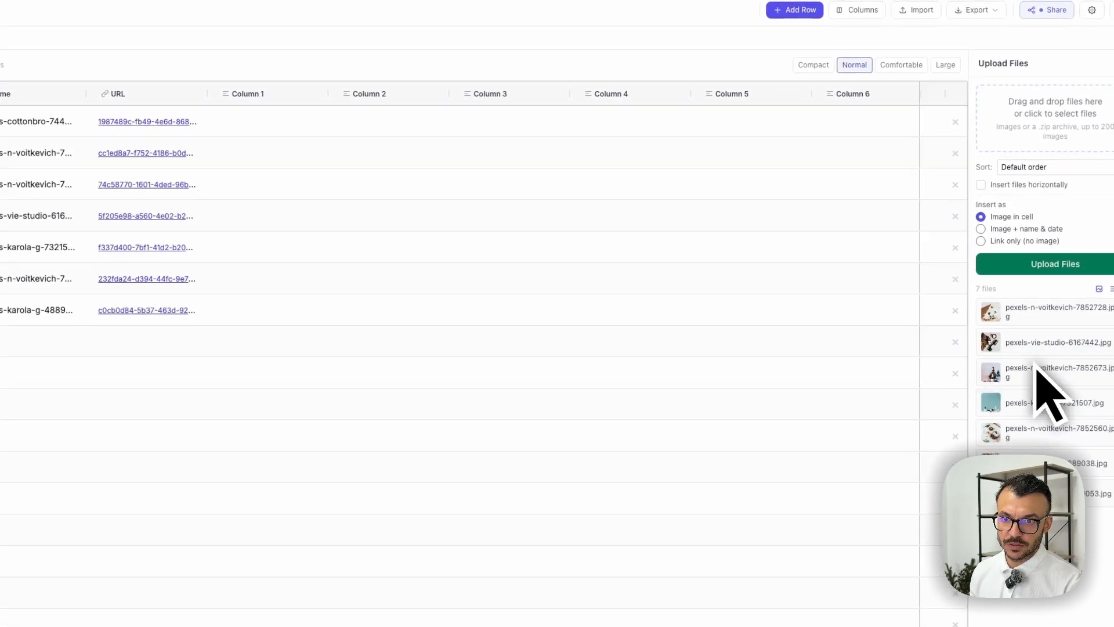
drag(1039, 326, 1045, 389)
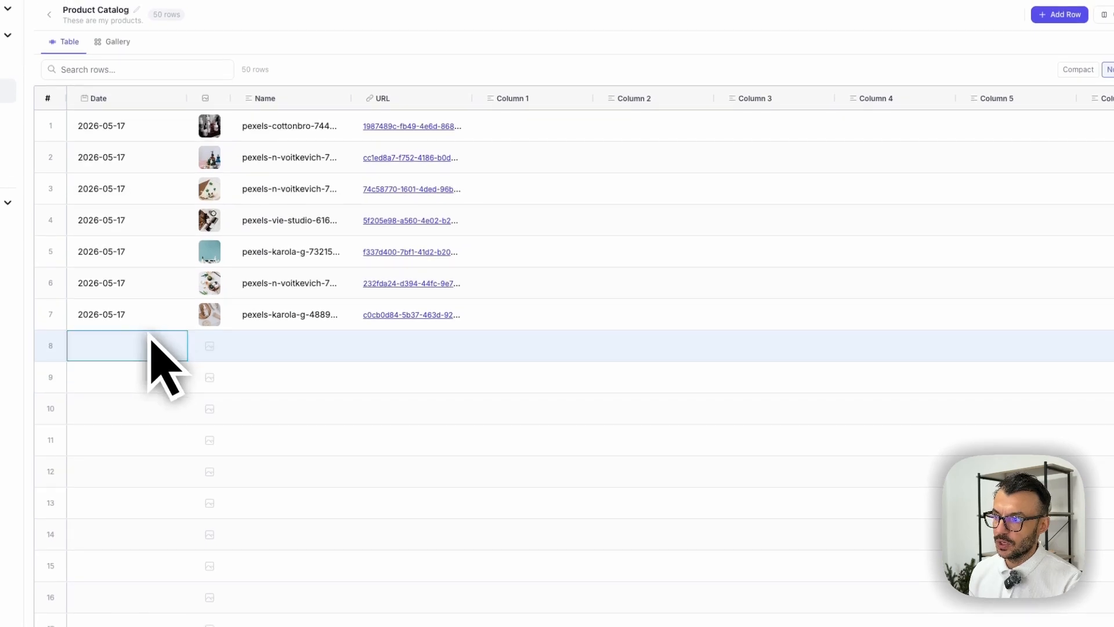
click(1039, 284)
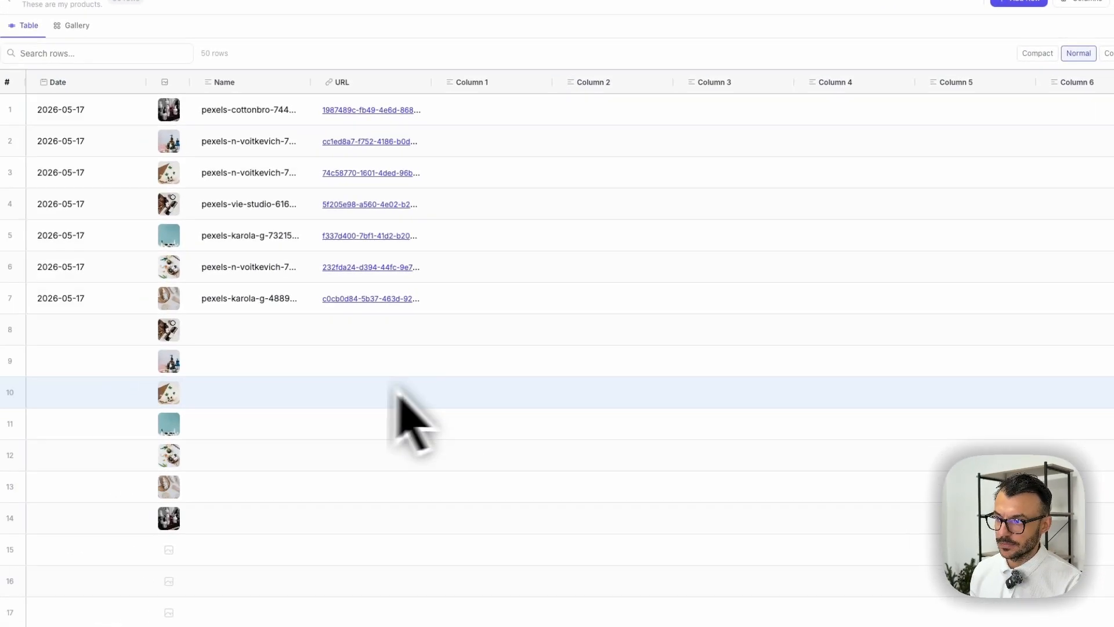
mouse_move(164, 327)
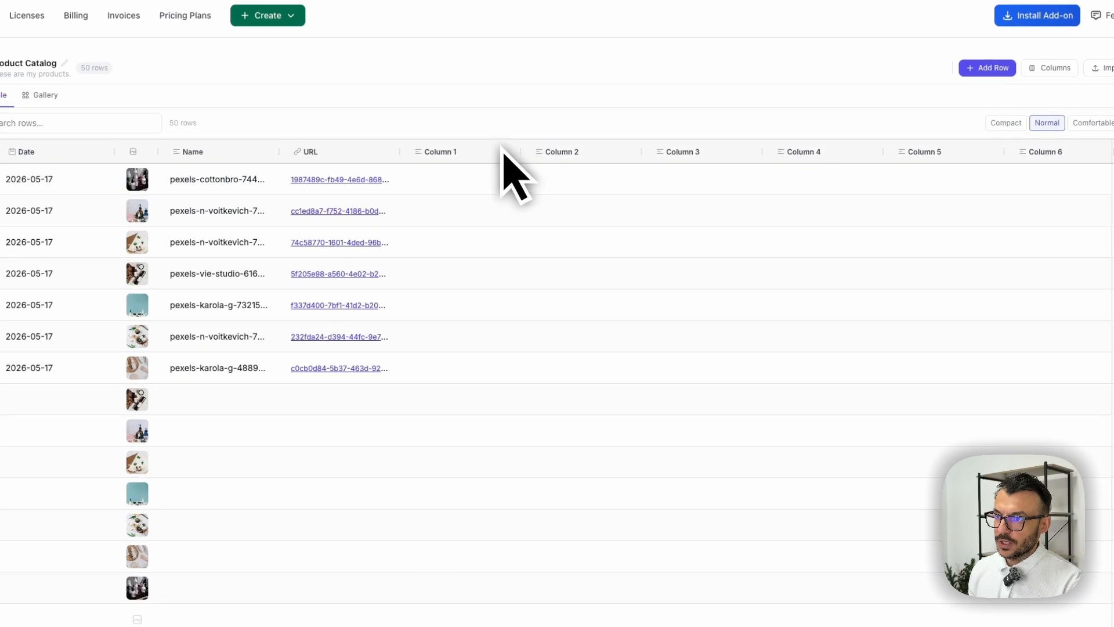
Review the data types offered for Column 1 and dismiss its column settings
click(551, 232)
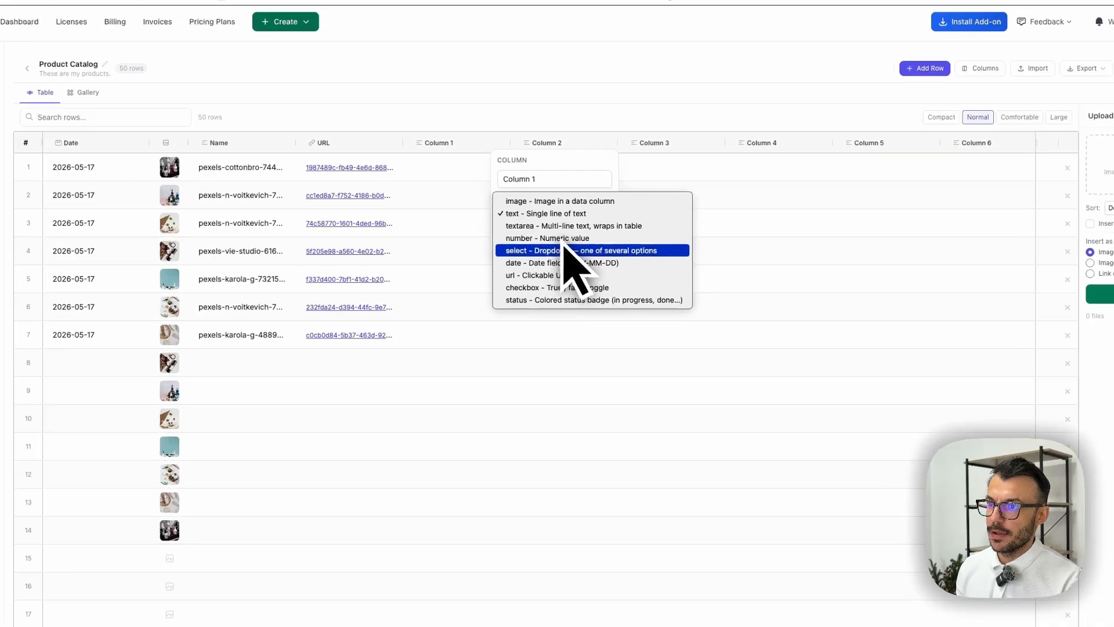
click(523, 153)
click(479, 295)
Fill row 8 with "name", "price" and "description" in the Name, URL and Column 1 cells
click(459, 170)
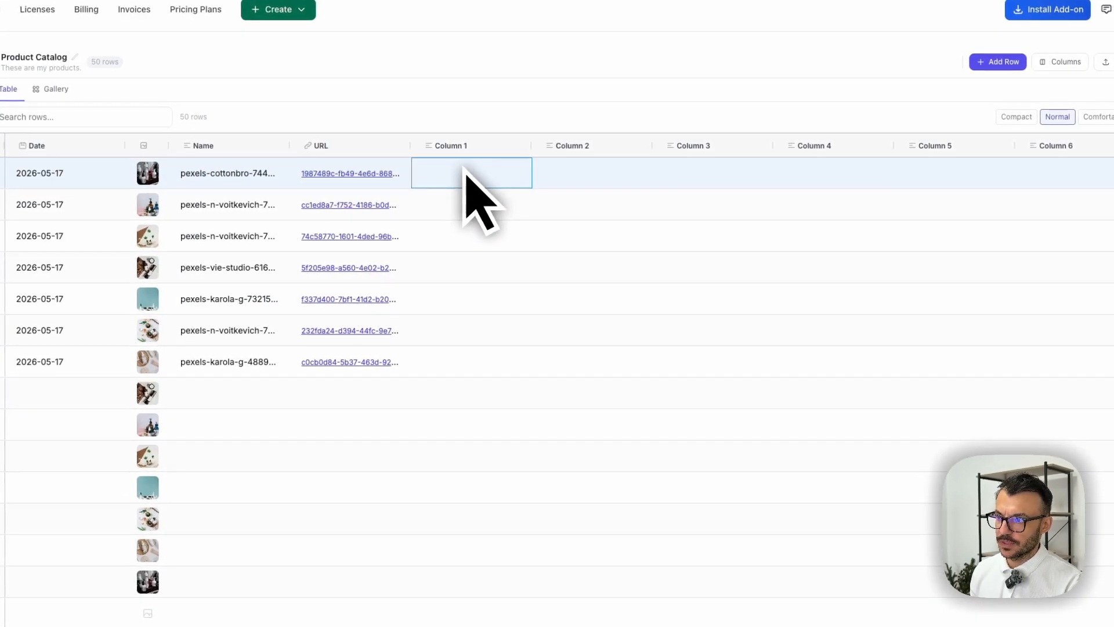
click(215, 395)
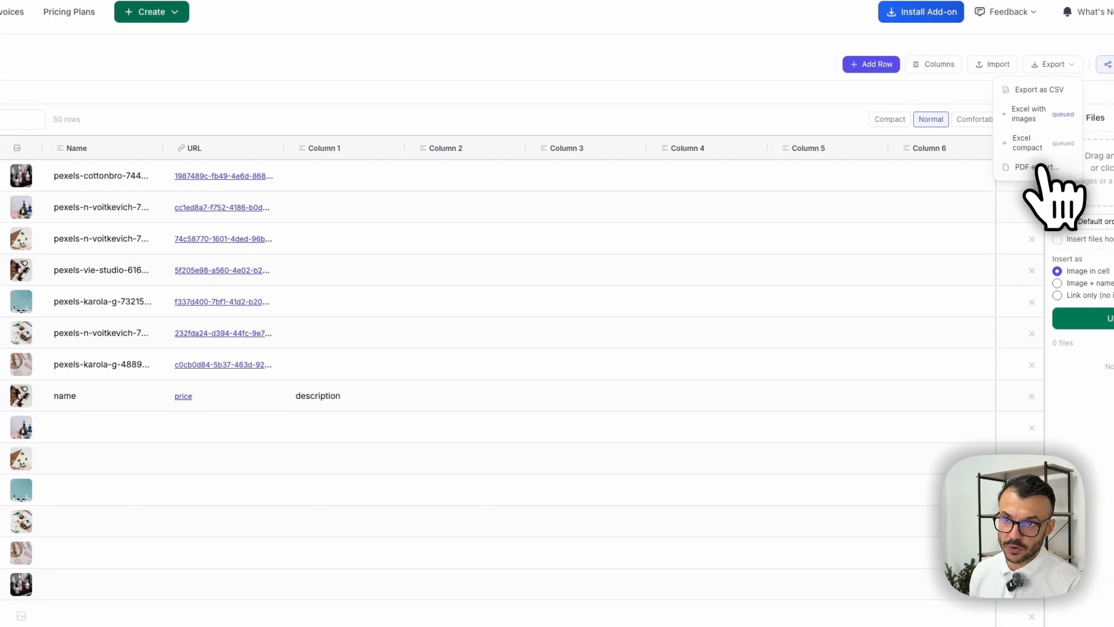
Review the catalog's PDF export options and close them without generating a file
click(1039, 168)
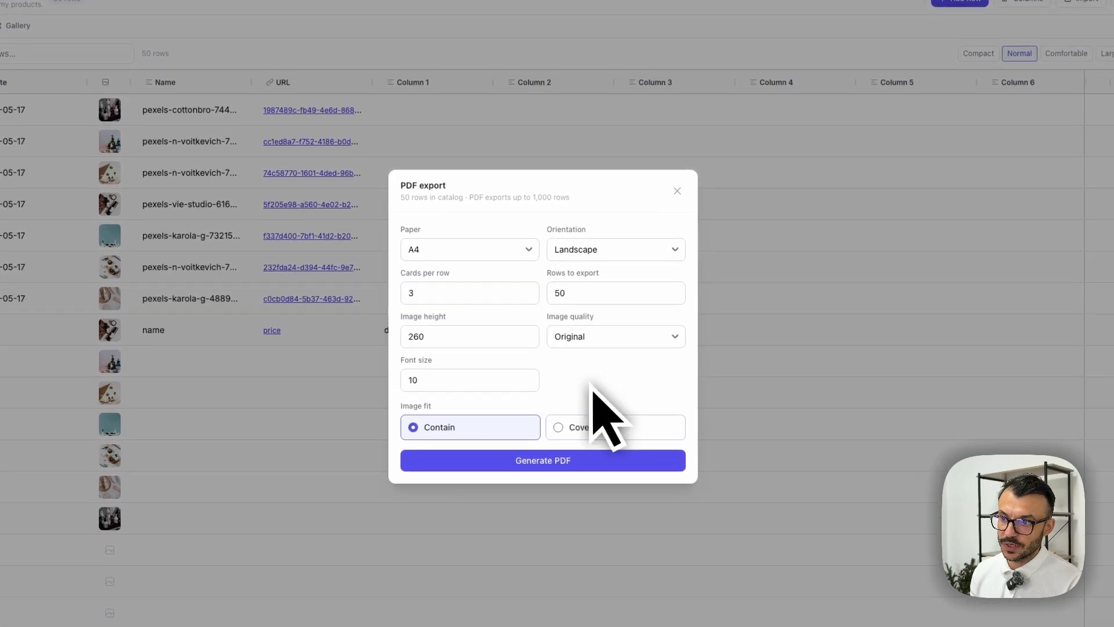
click(641, 239)
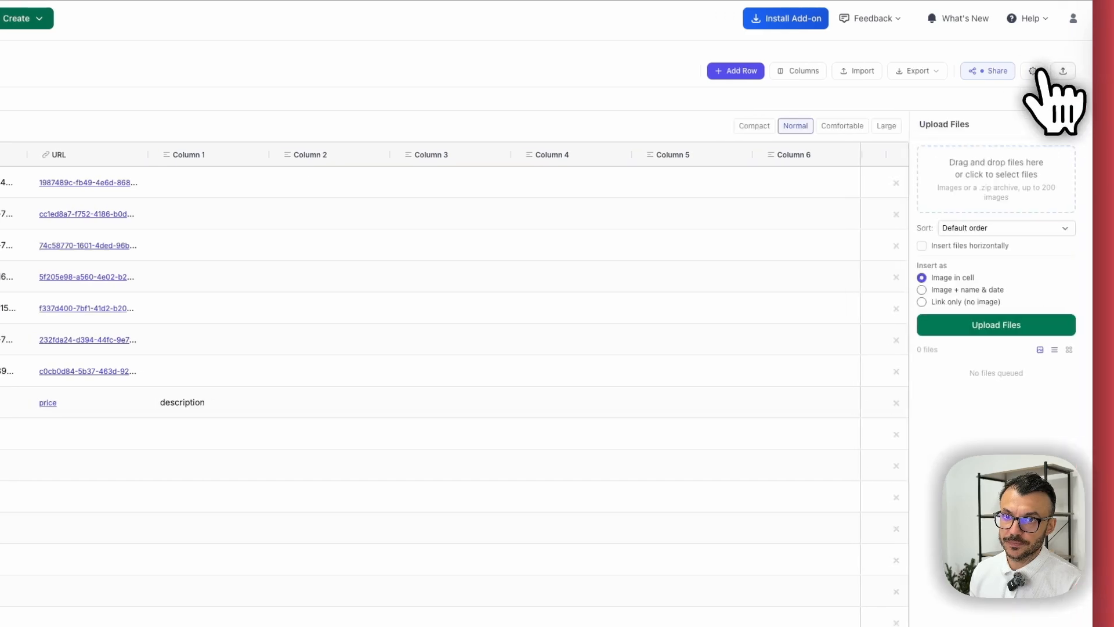
Set the catalog's public display to Gallery and table and save its public URL ending in product-catalog
click(1014, 70)
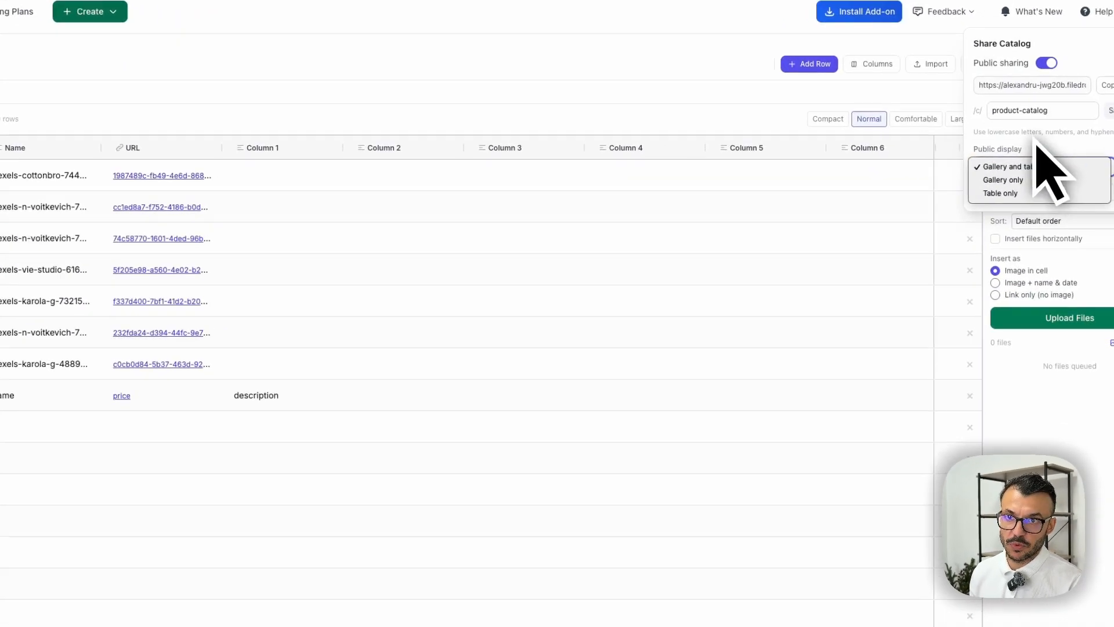
click(978, 166)
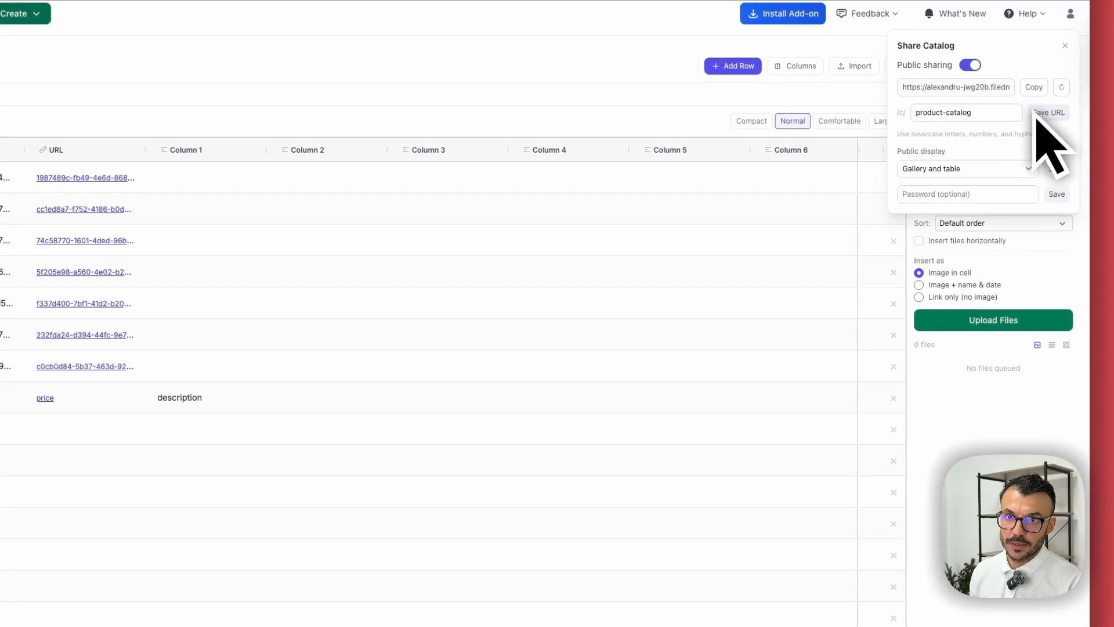
click(1042, 113)
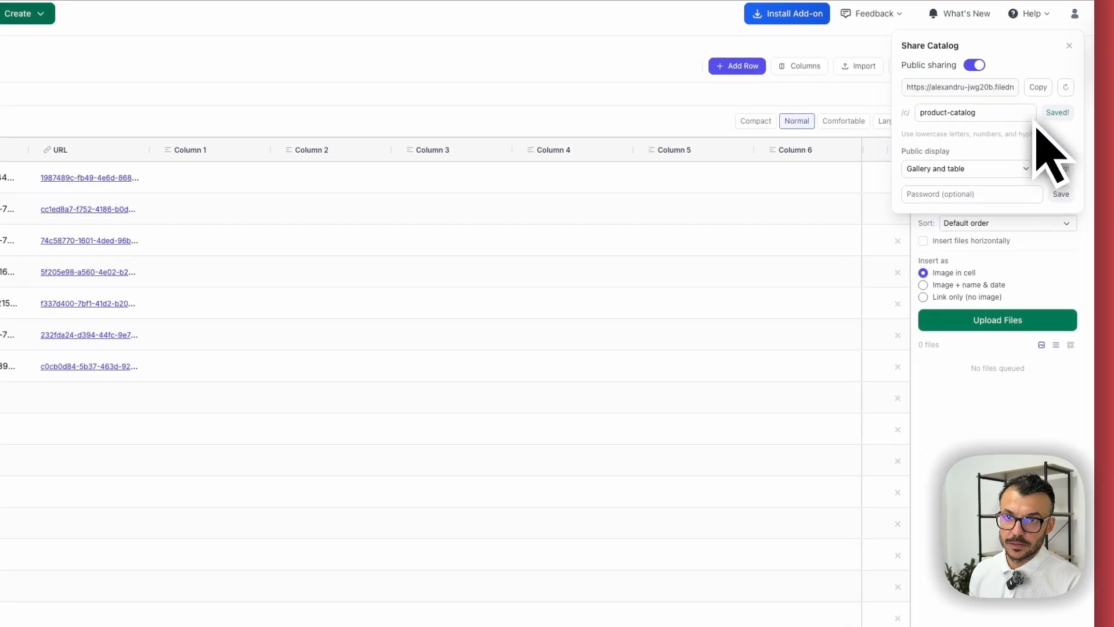
Open the catalog's public product-catalog link in the browser and show the shared page in gallery view
click(70, 34)
text(https://alexandru-jxq33b.filedrop.me/c/product-catalog)
key(Return)
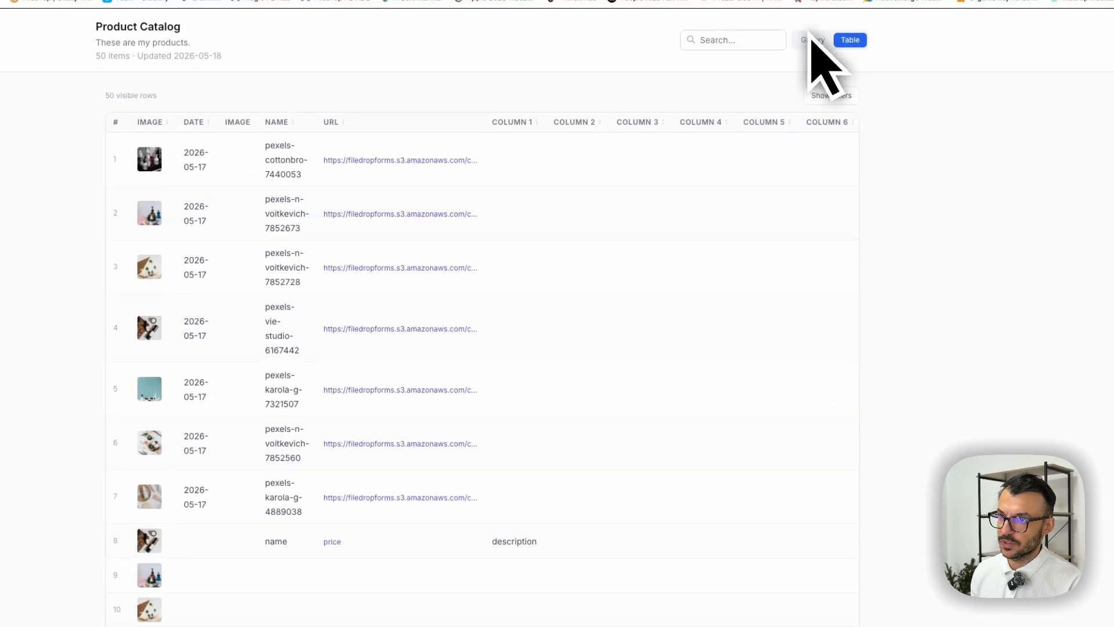
click(810, 40)
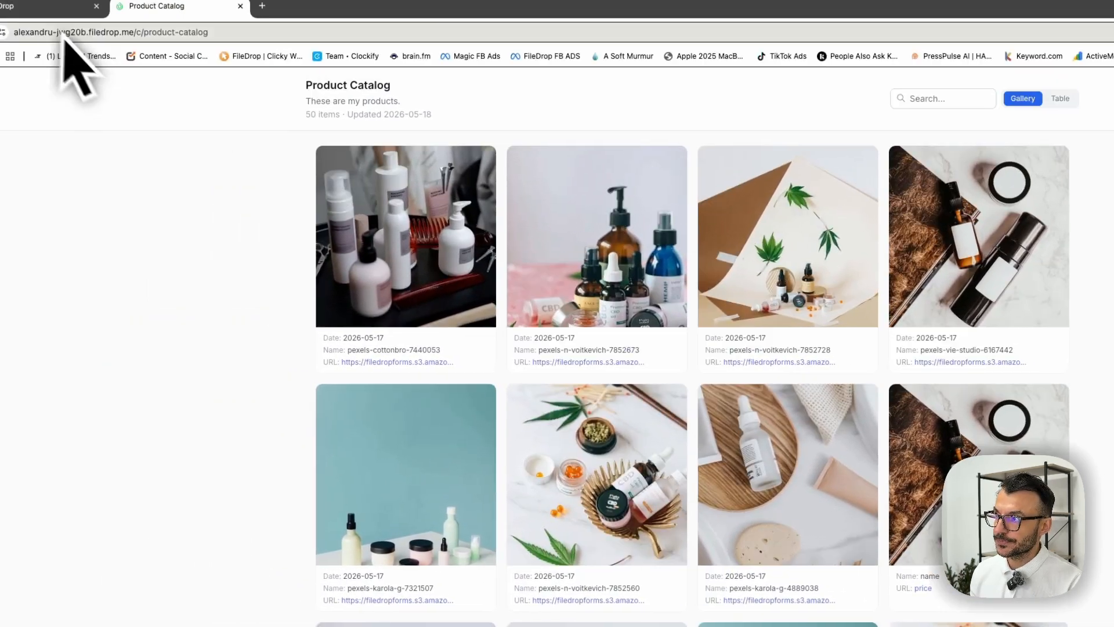
Back in the catalog editor, close sharing and compare the columns' gallery field settings with the public gallery
click(65, 34)
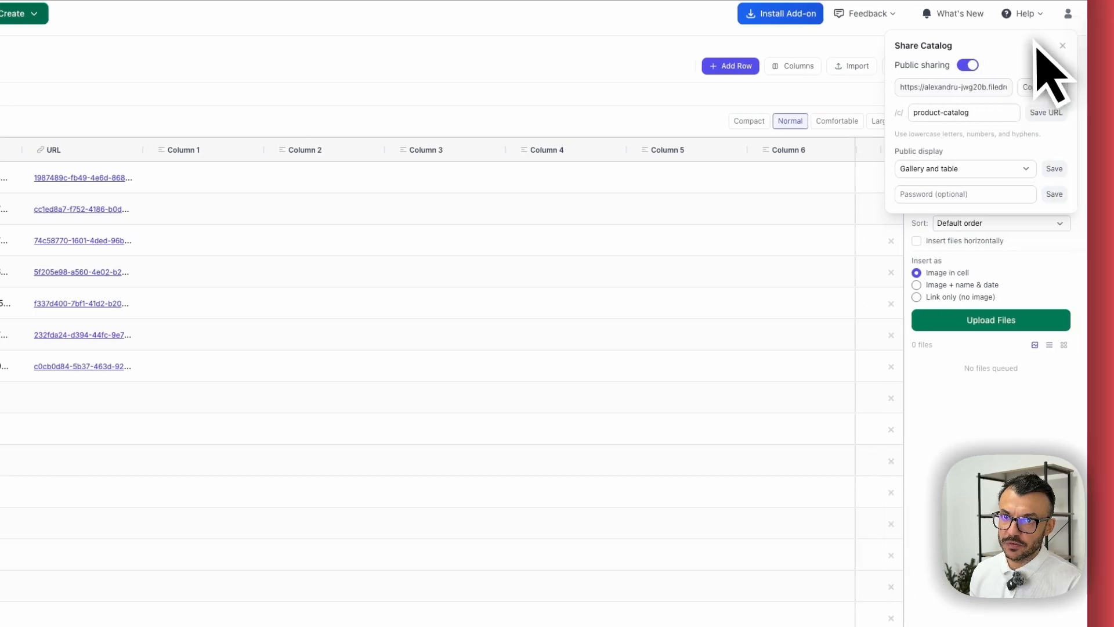
click(1046, 45)
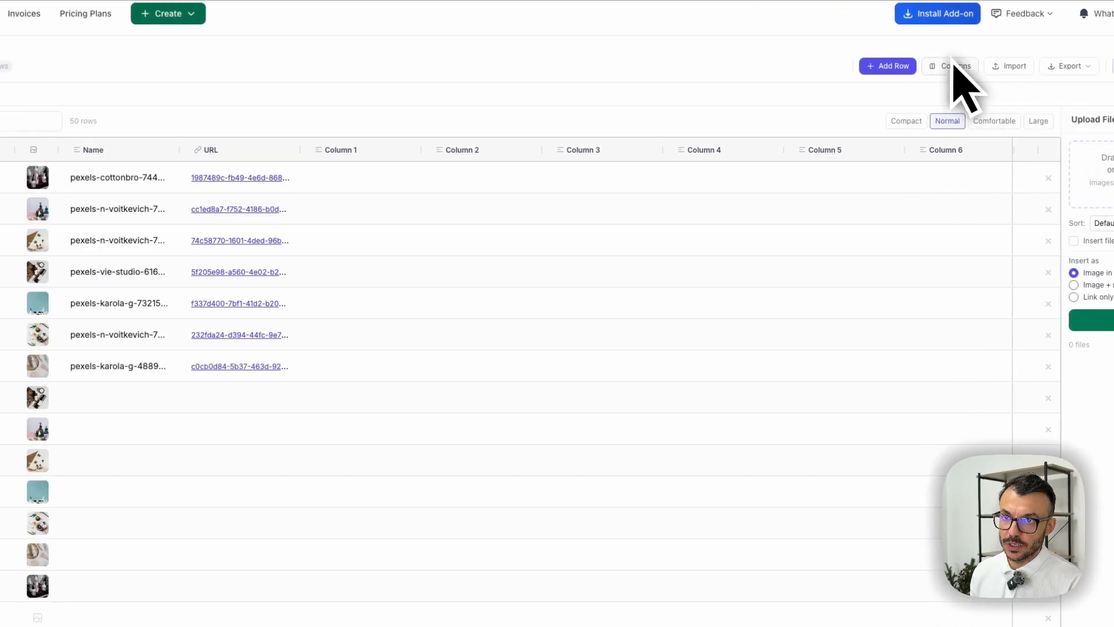
click(779, 65)
scroll(1053, 361, down, 1)
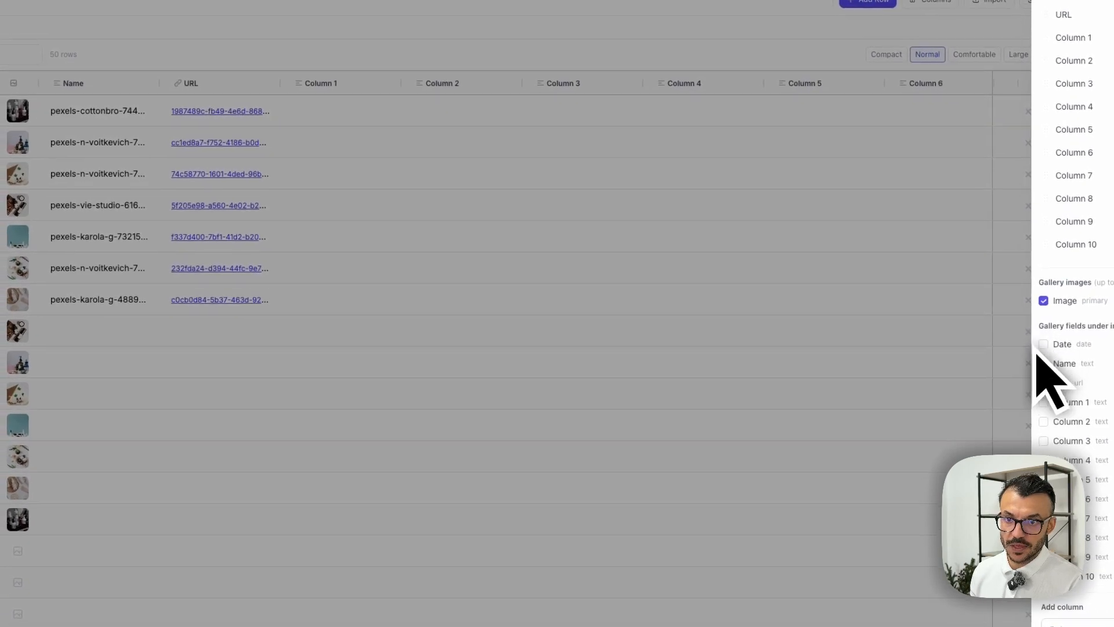
click(107, 33)
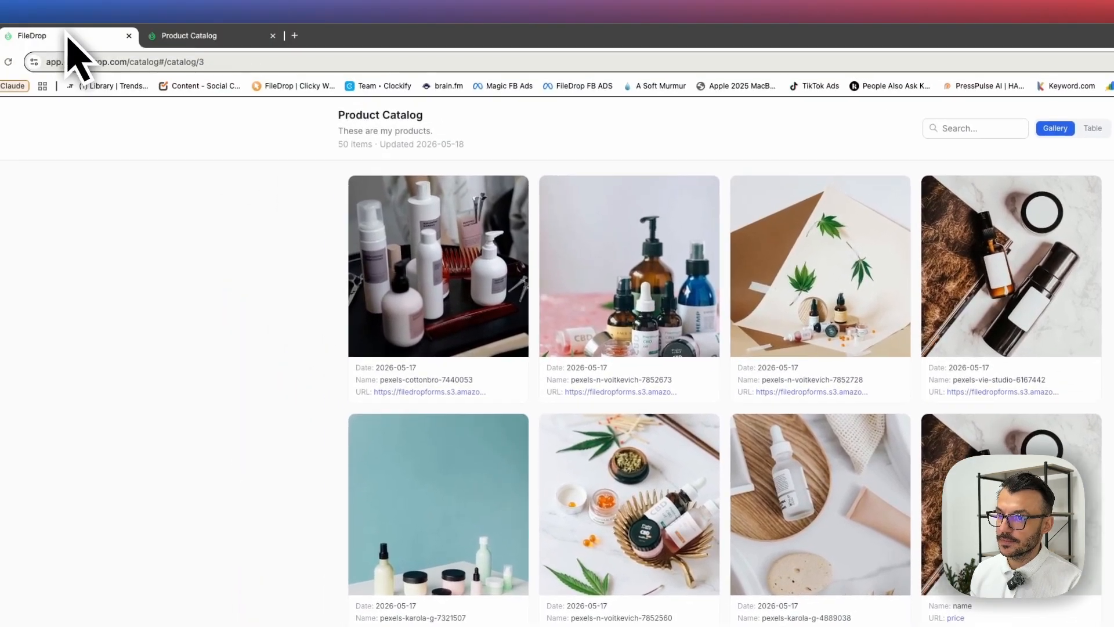
click(70, 34)
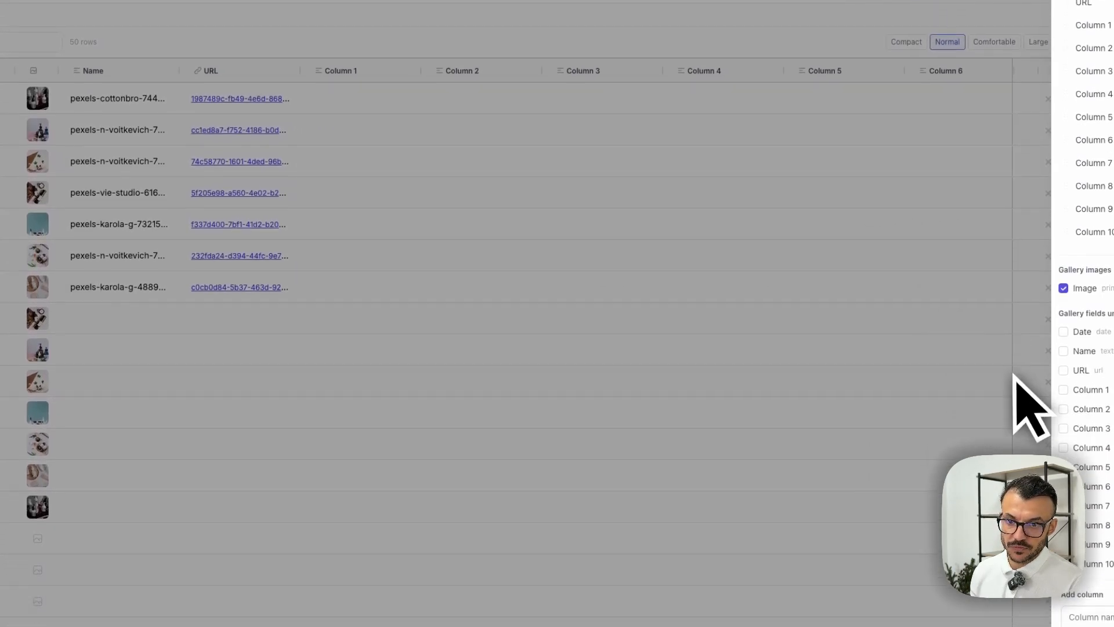
click(756, 399)
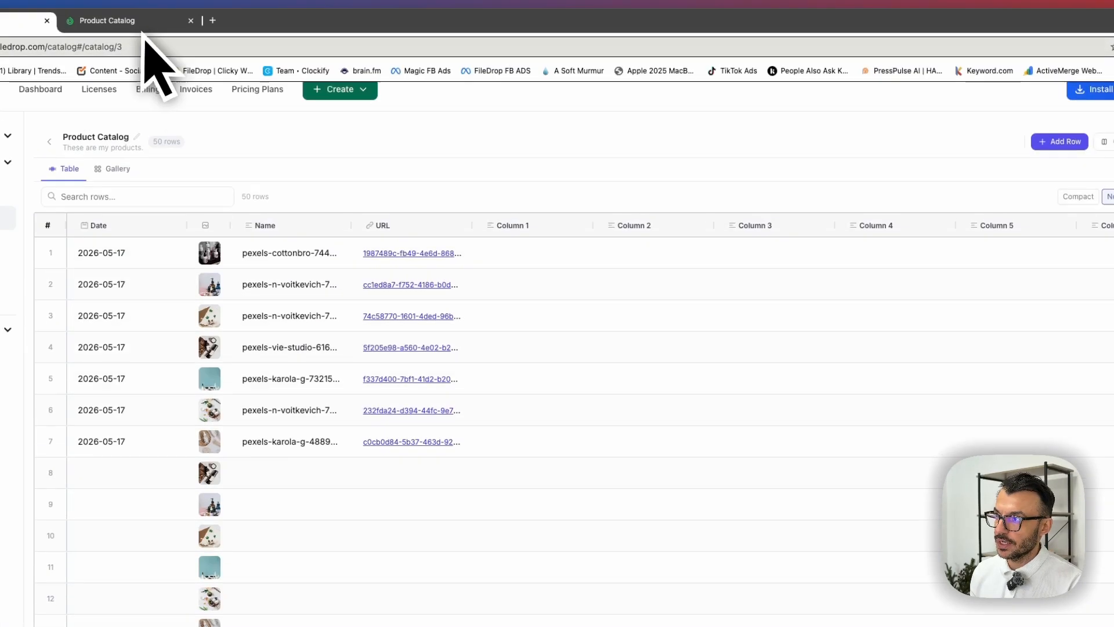
Examine the public gallery's product cards and search field, and return to the catalog editor
click(134, 39)
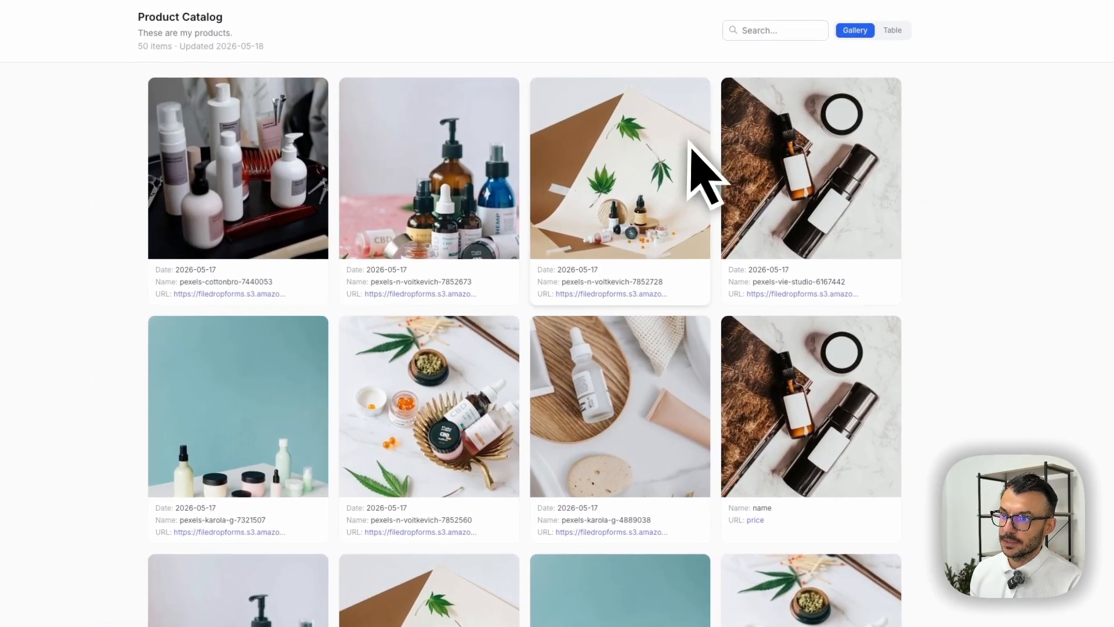
click(755, 33)
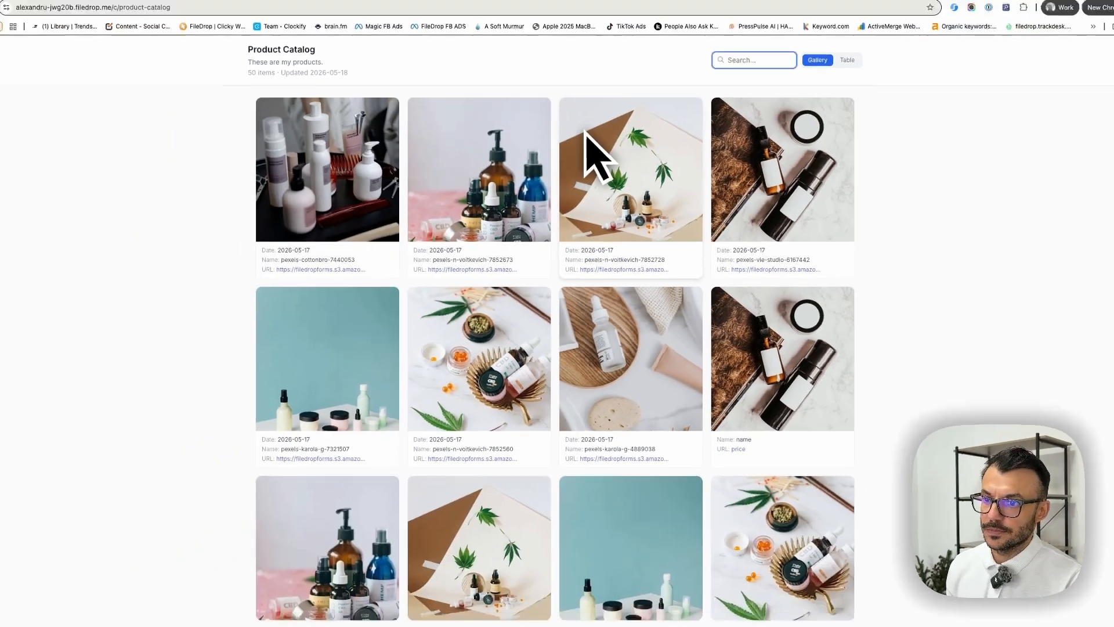
scroll(585, 122, down, 5)
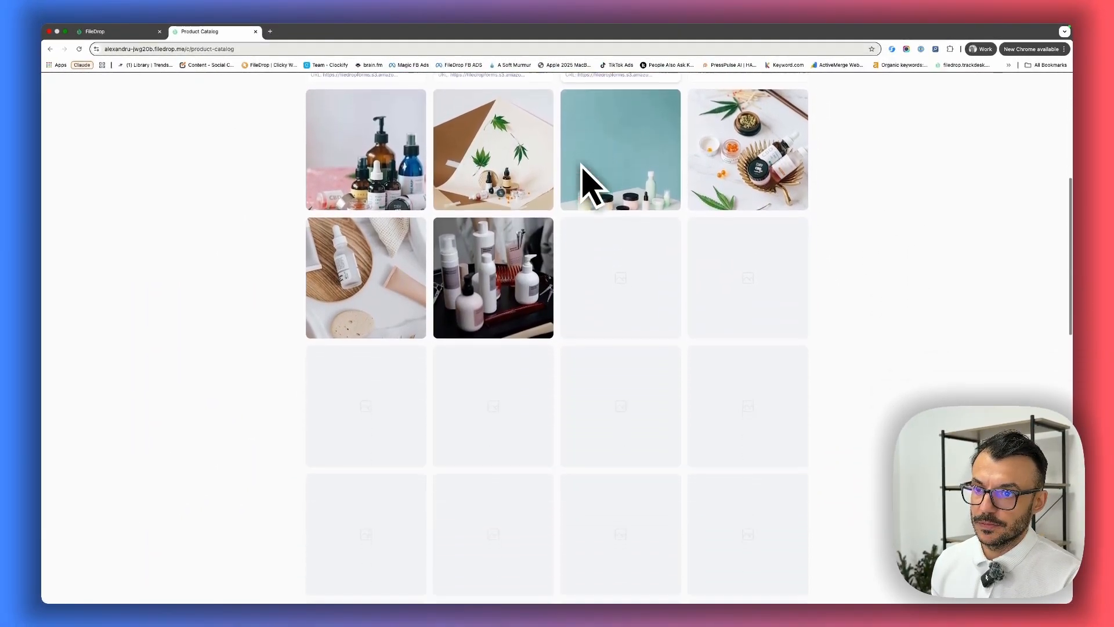
scroll(582, 168, up, 6)
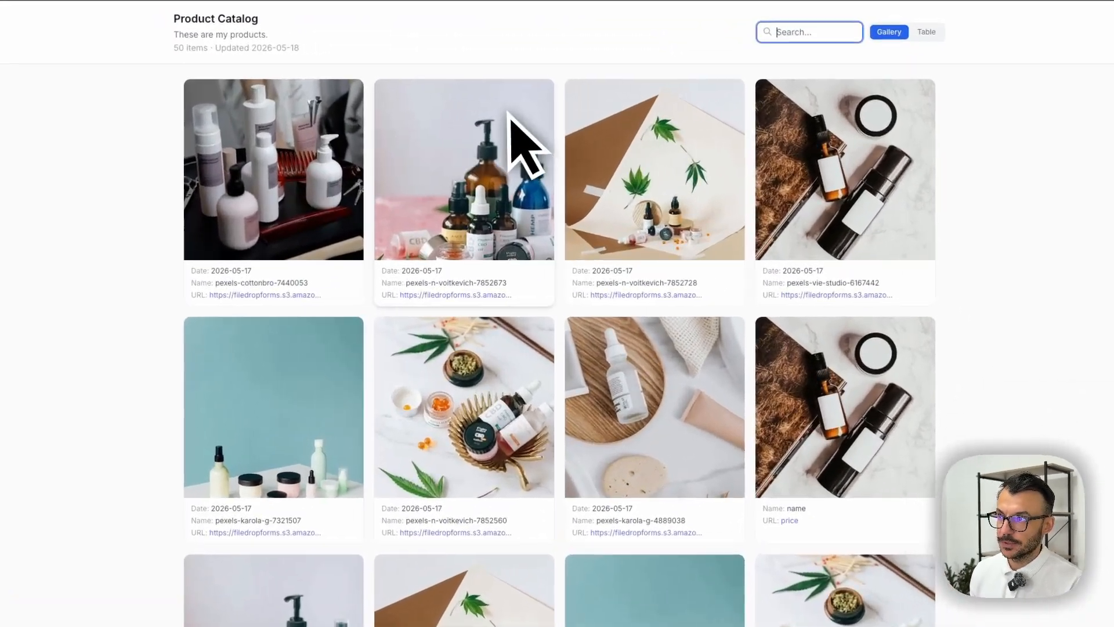
click(64, 33)
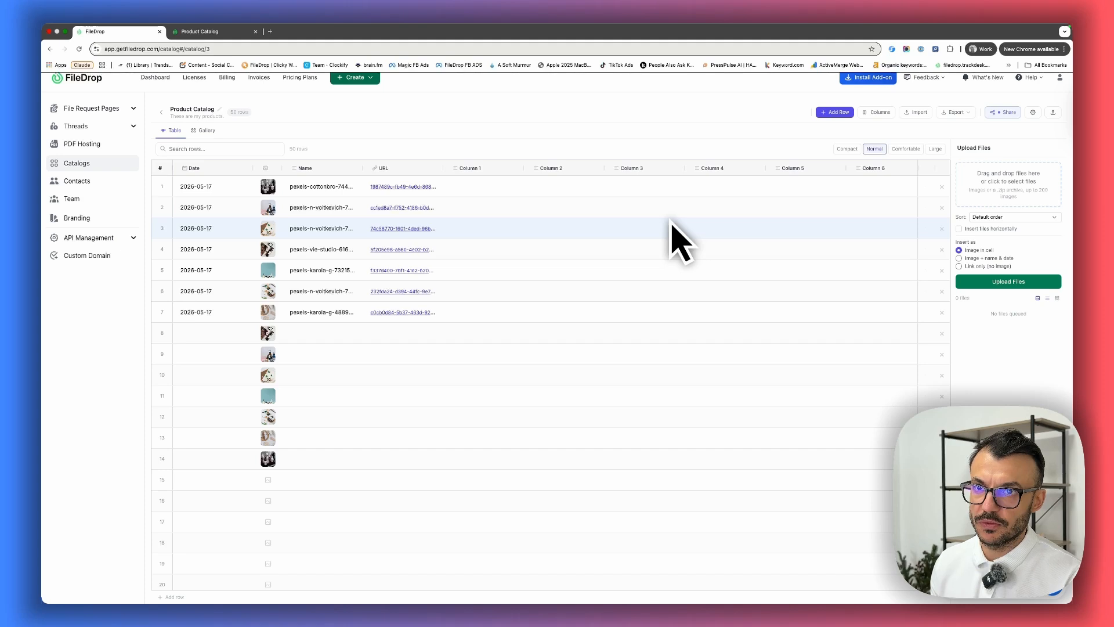
scroll(679, 241, up, 1)
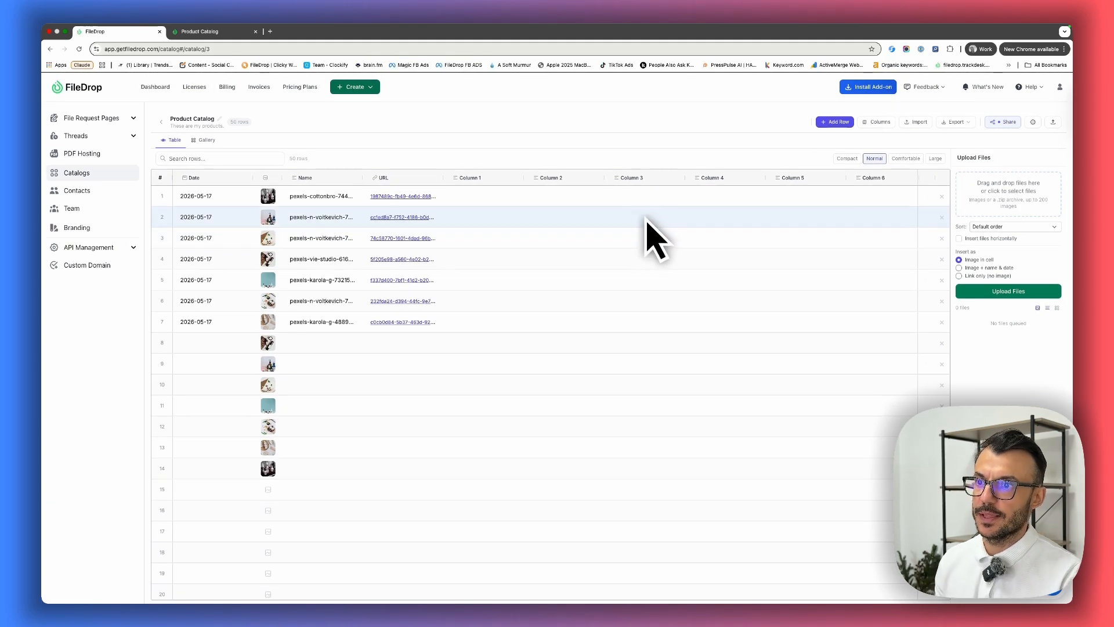